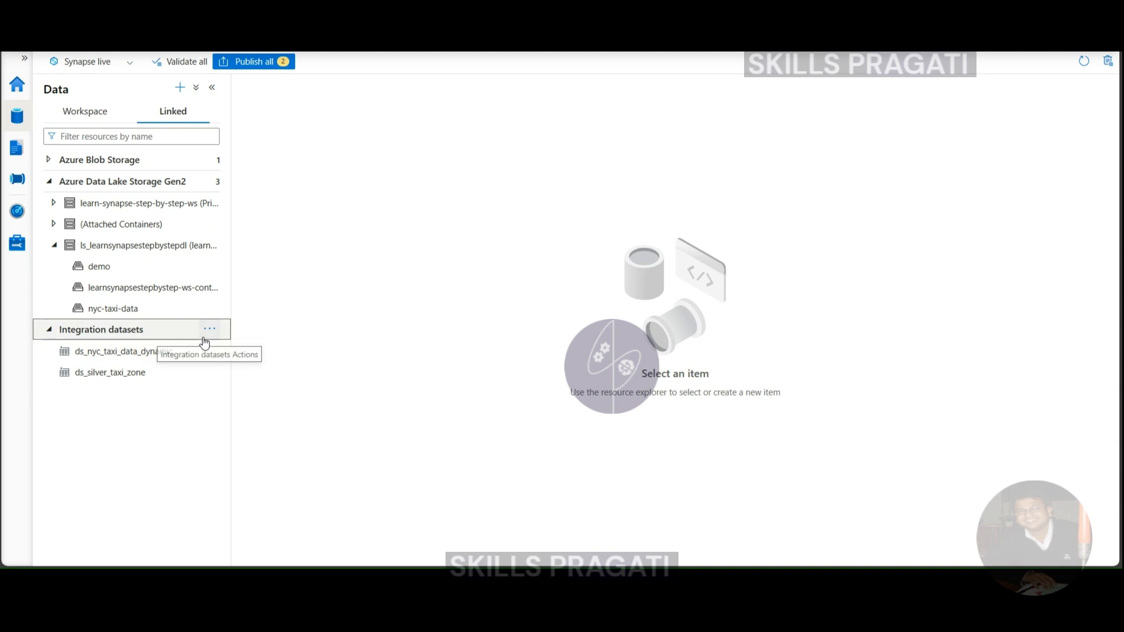
- Create a folder named demo under the integration datasets
left_click(209, 330)
left_click(242, 370)
type("demo")
left_click(474, 326)
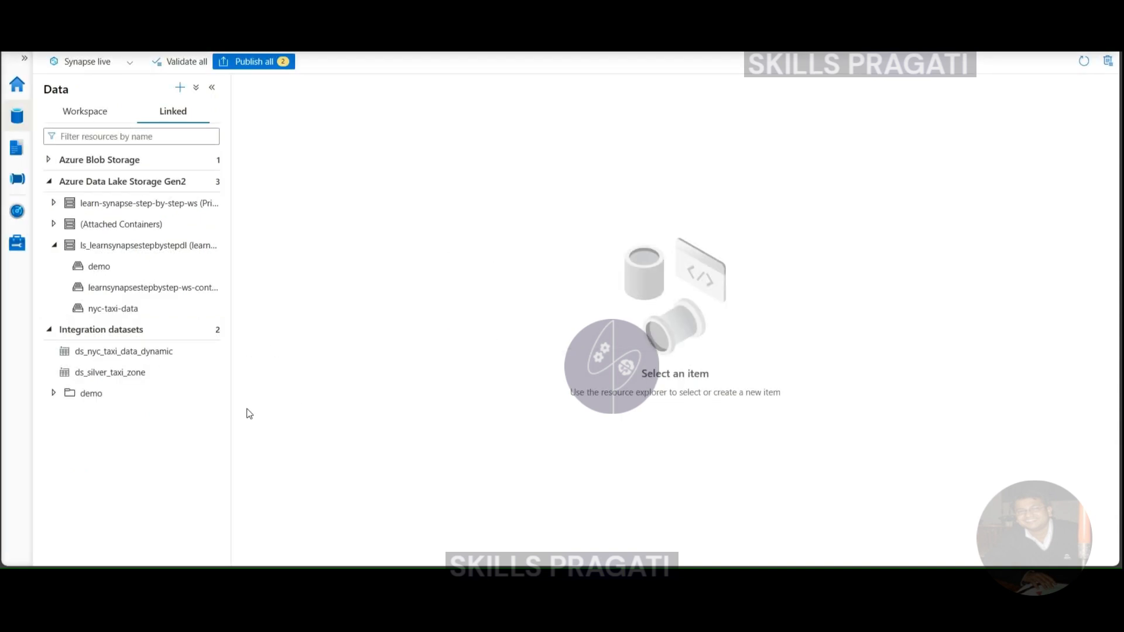
- Move the ds_silver_taxi_zone dataset into the demo folder and publish all pending changes
left_click_drag(114, 373, 94, 394)
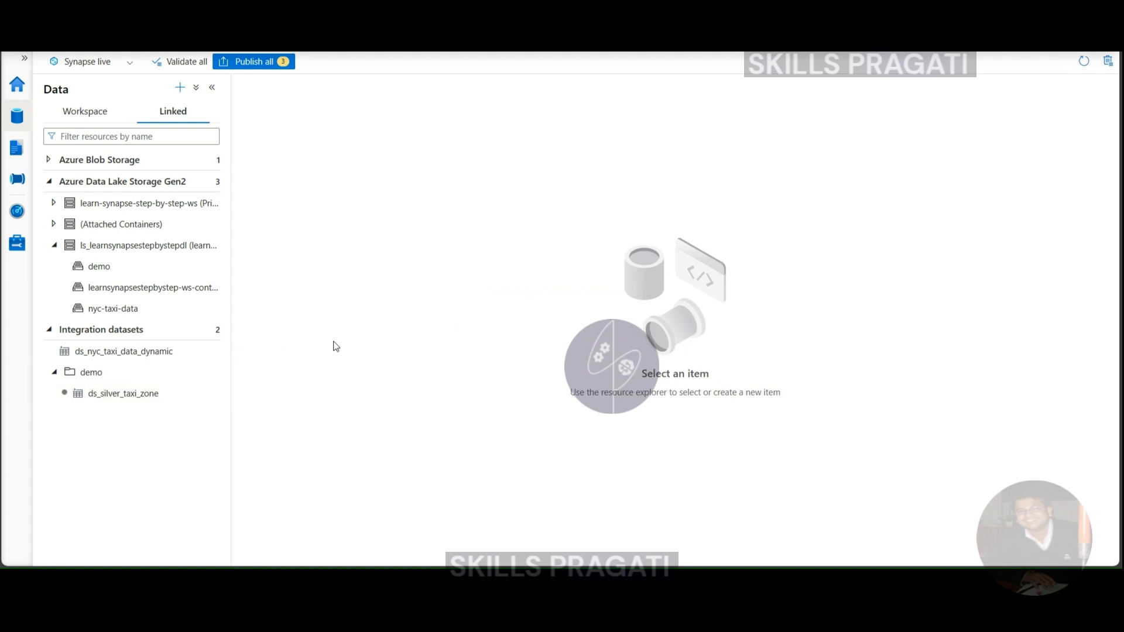
left_click(261, 54)
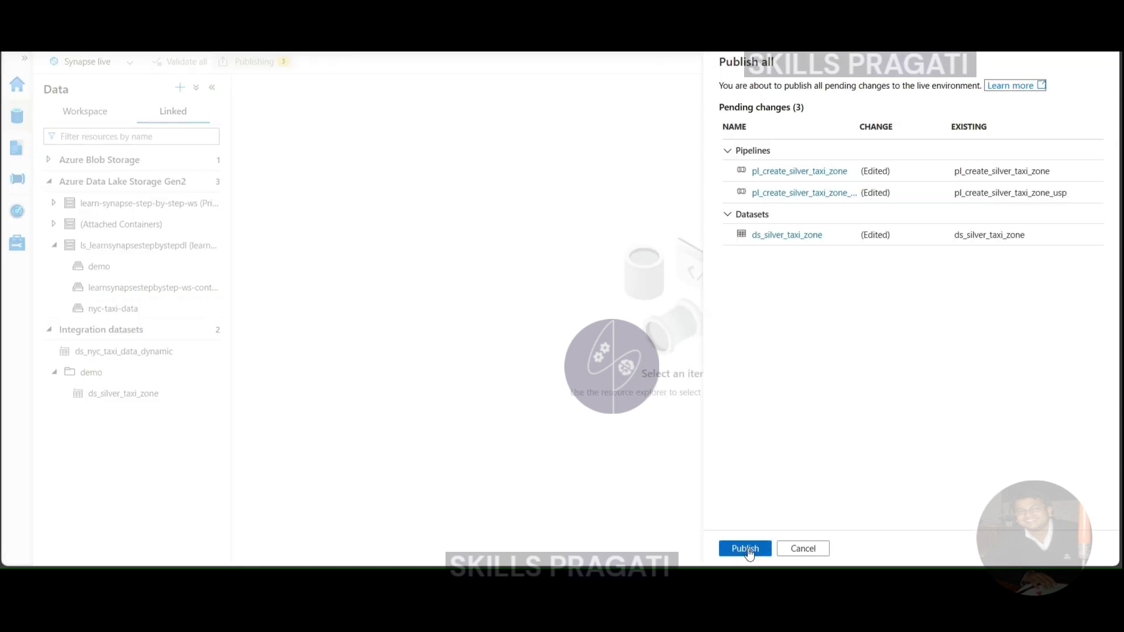
left_click(747, 549)
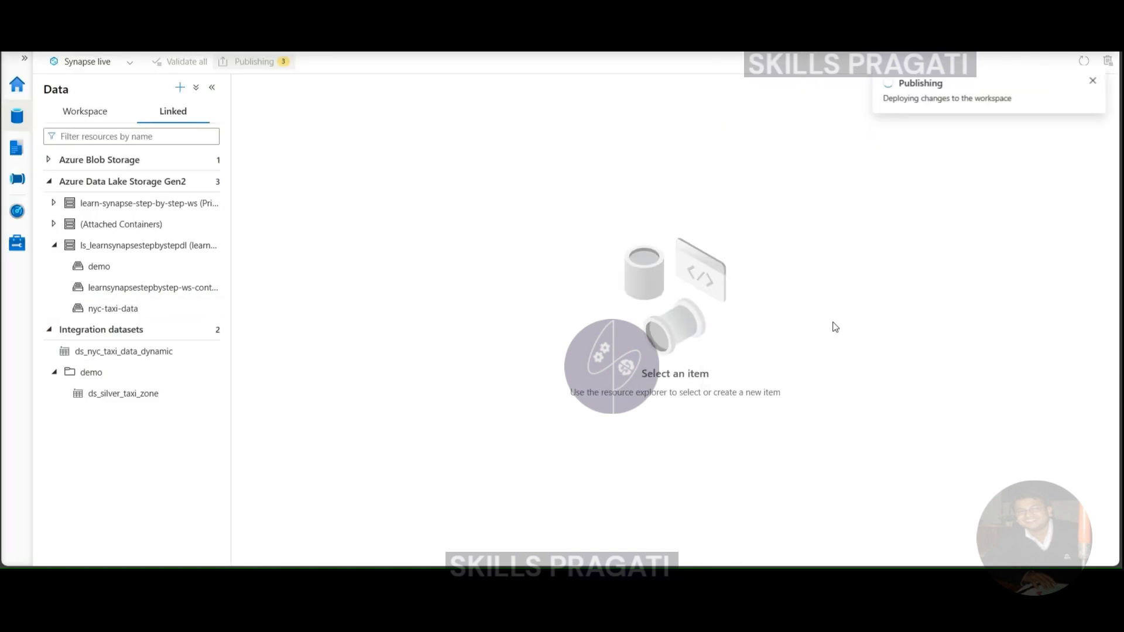
- Examine the activities of the pl_create_silver_tables, pl_create_silver_trip_data_green and pl_create_gold_trip_data_green pipelines, and collapse the demo folder
left_click(17, 178)
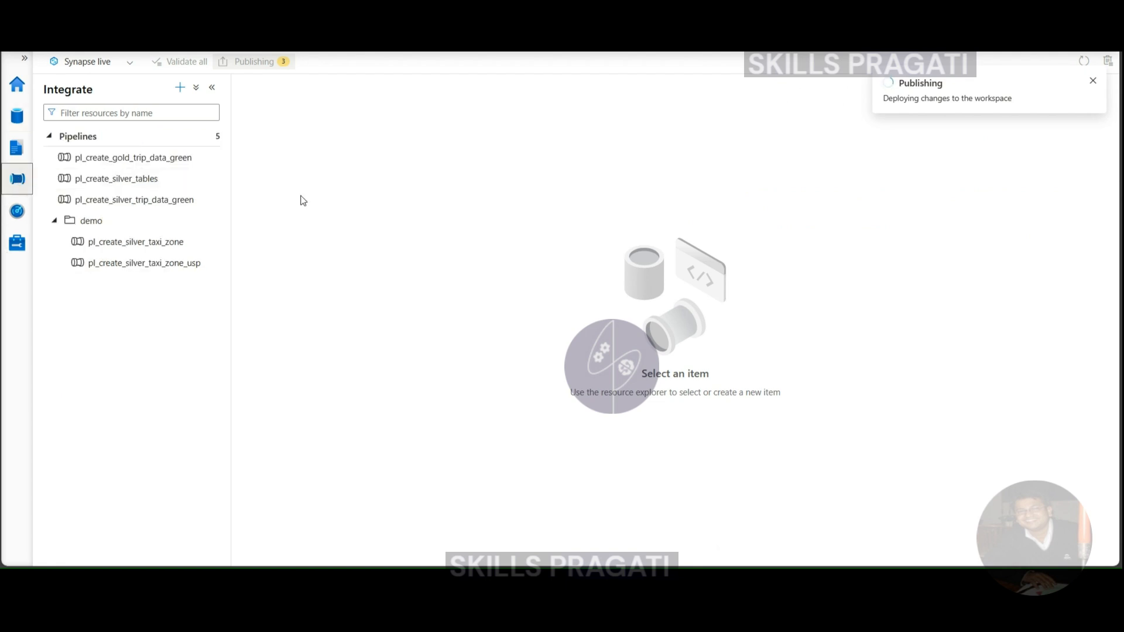
left_click(144, 185)
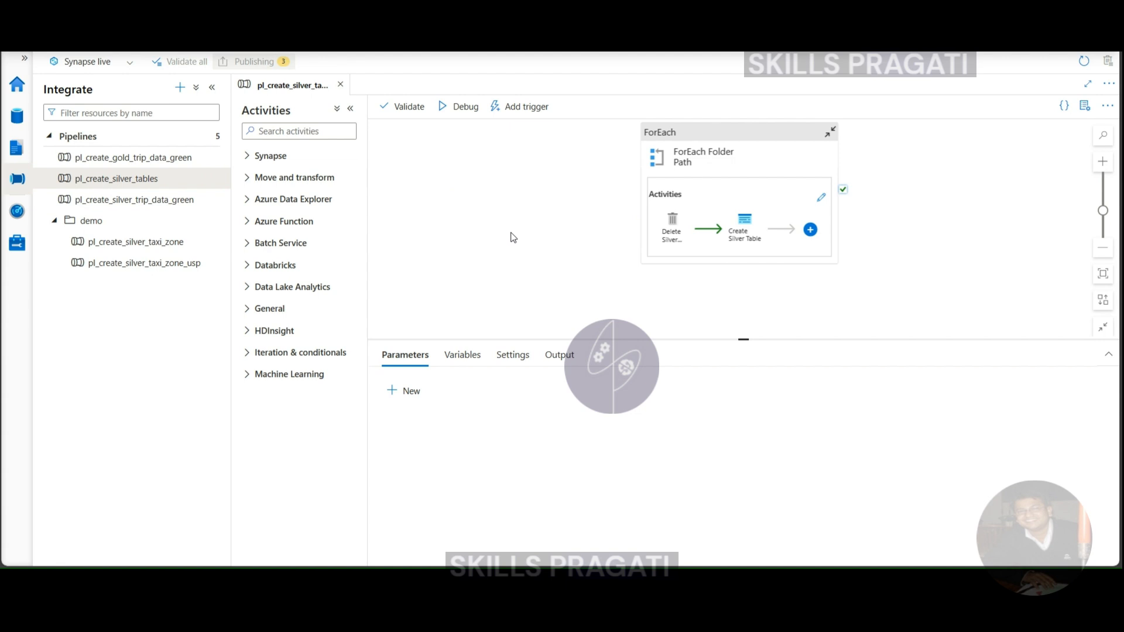
left_click(150, 207)
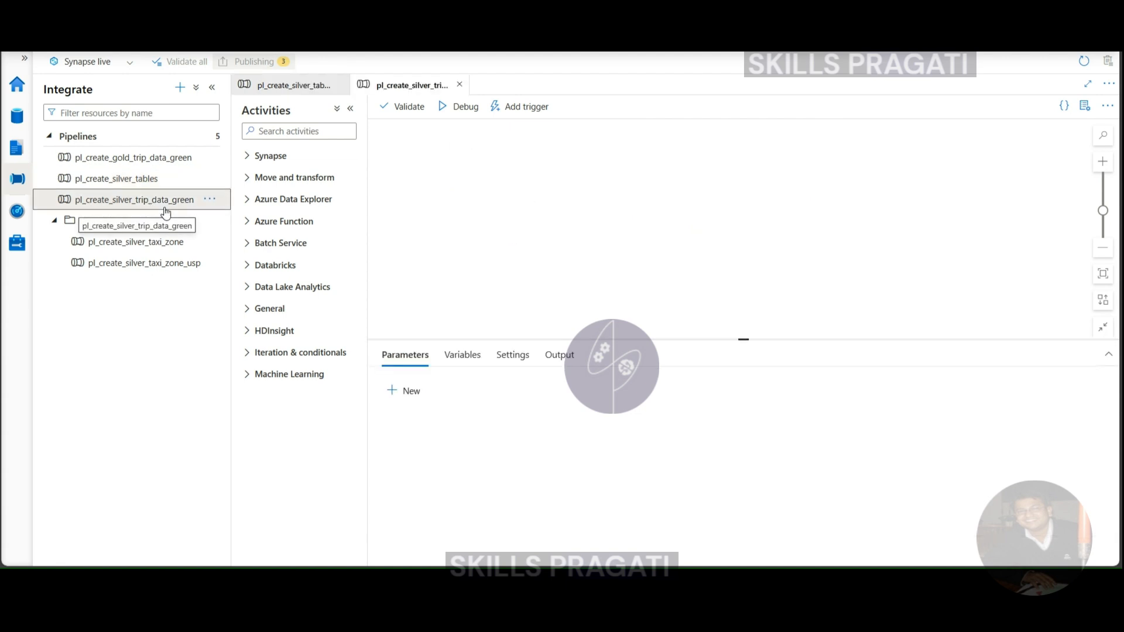
left_click(127, 160)
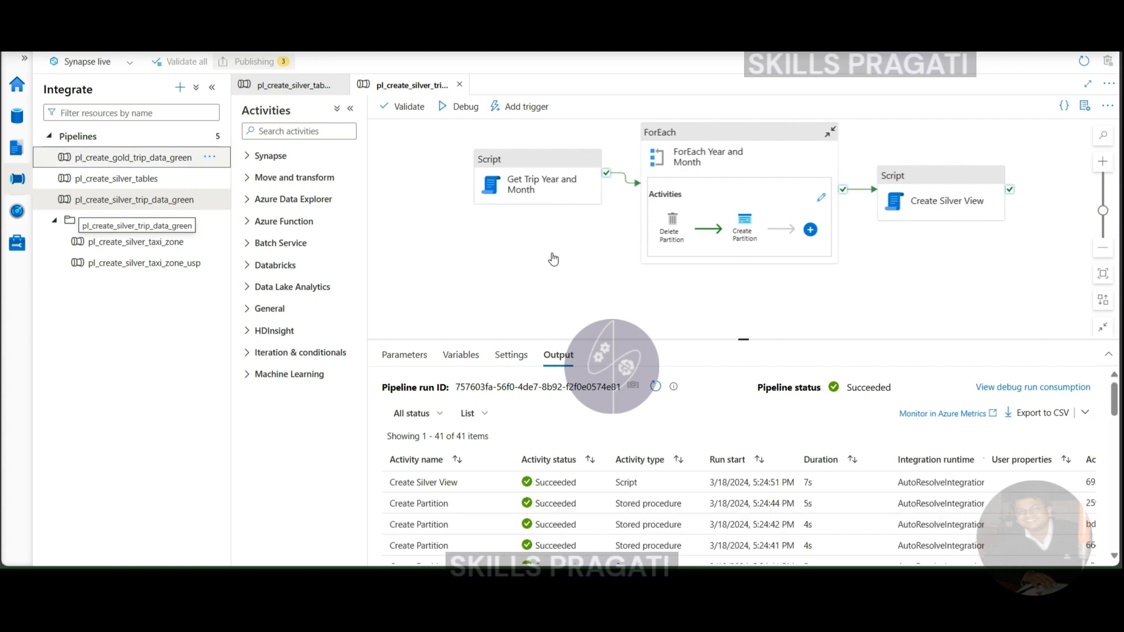
left_click(151, 157)
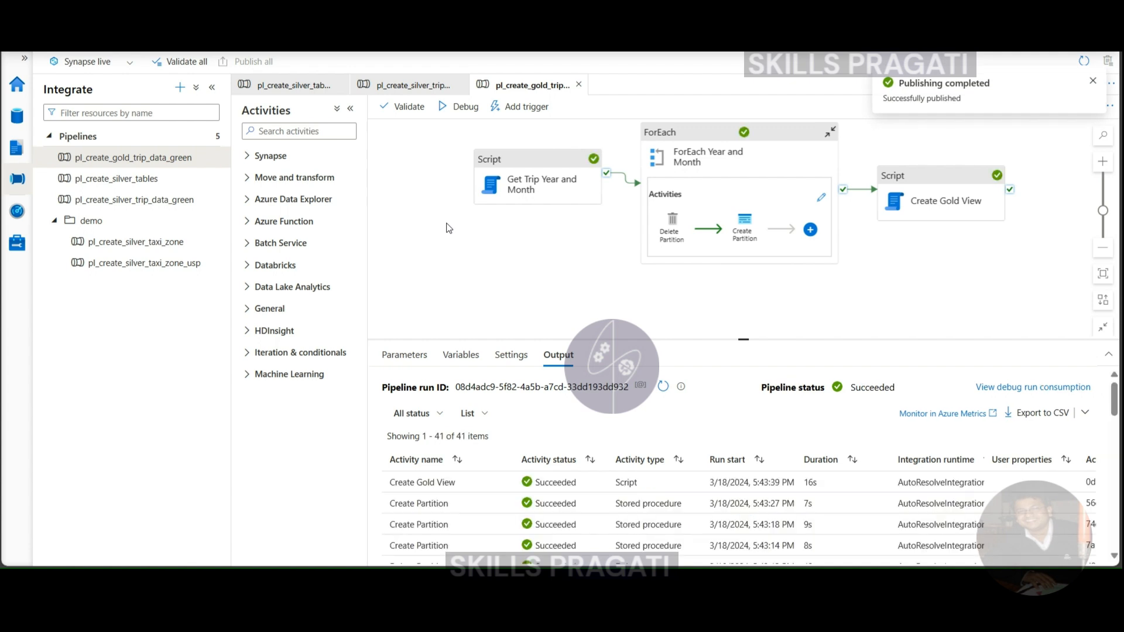
left_click(113, 199)
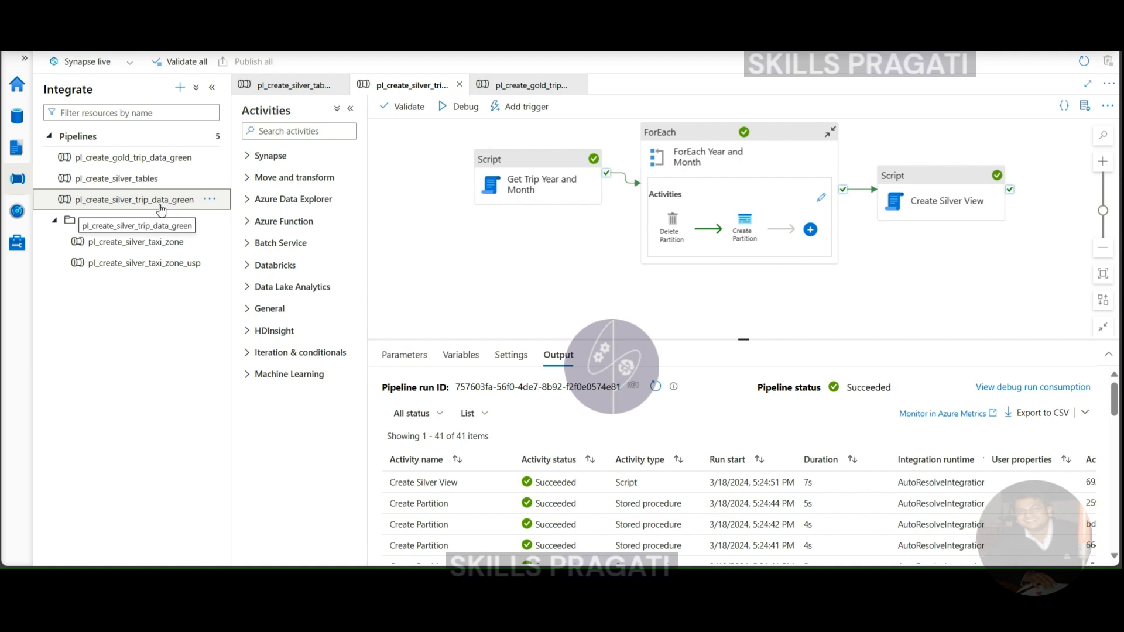
left_click(54, 221)
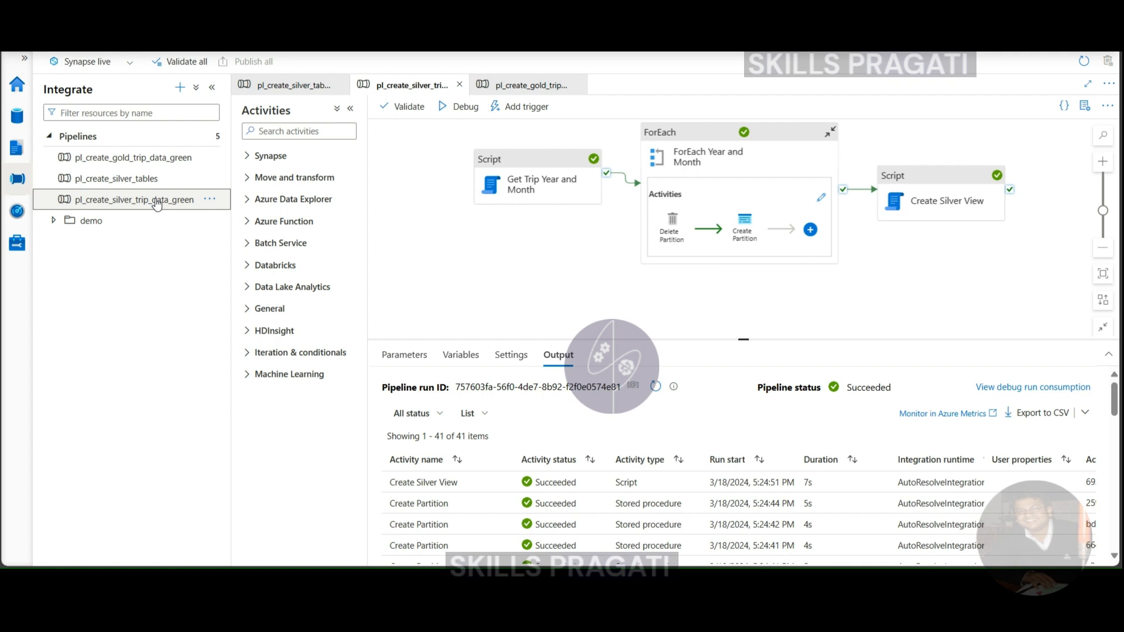
- Create a new pipeline named pl_execute_all_pipelines
left_click(213, 136)
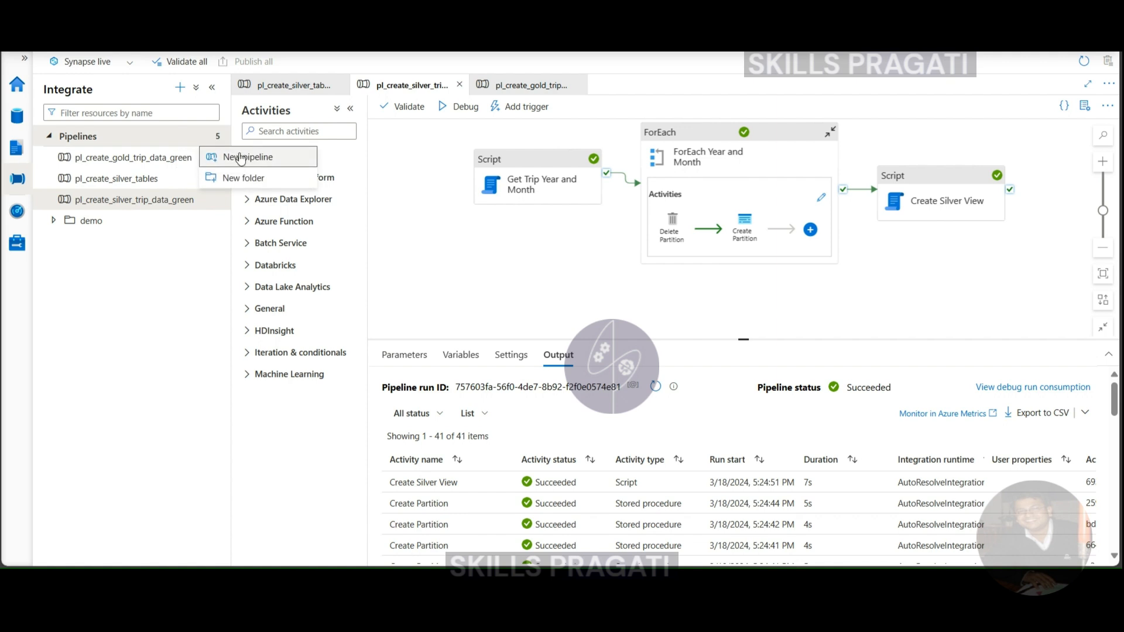
left_click(241, 157)
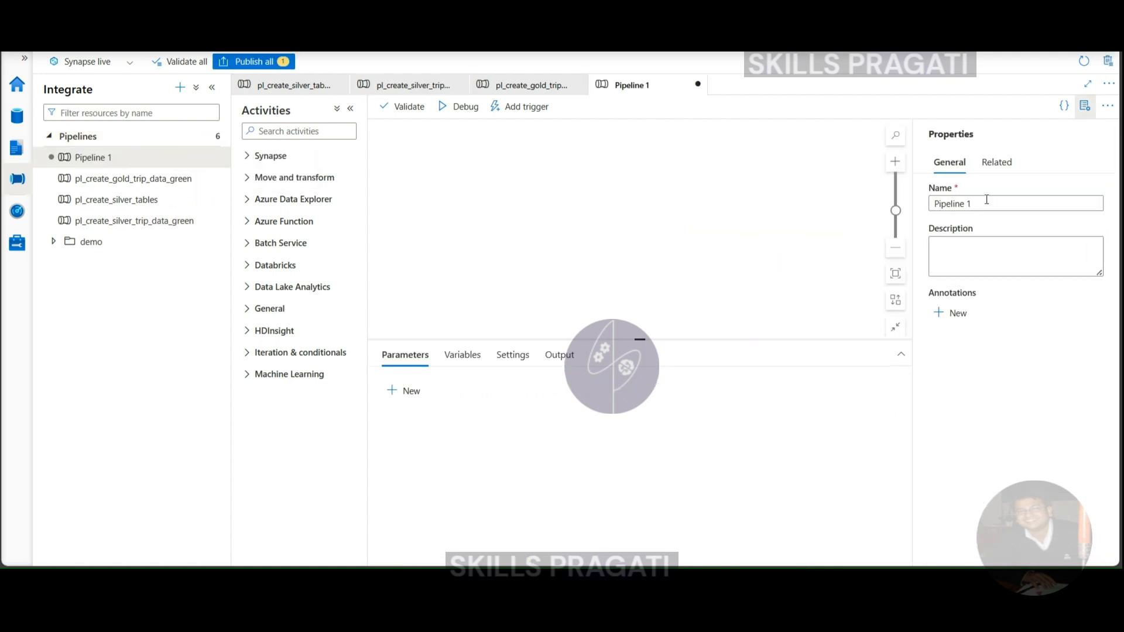
triple_click(978, 201)
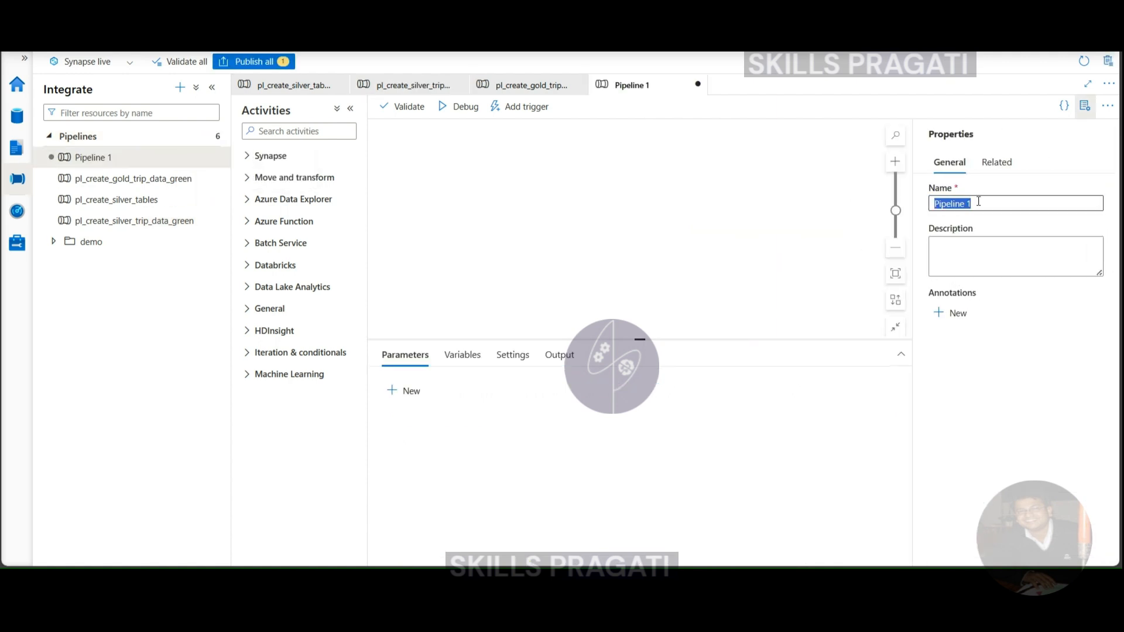
type("pl_execute_")
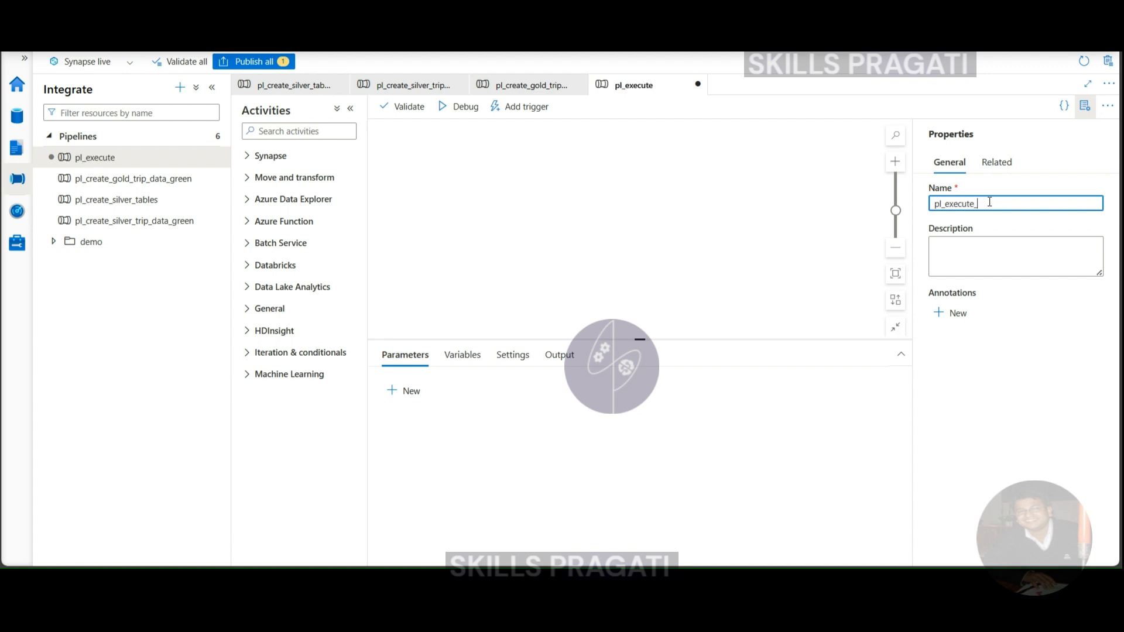
type("all_pipelines")
- Add an Execute Pipeline activity to the canvas and name it Execute Create Silver Table
left_click(290, 130)
type("exe")
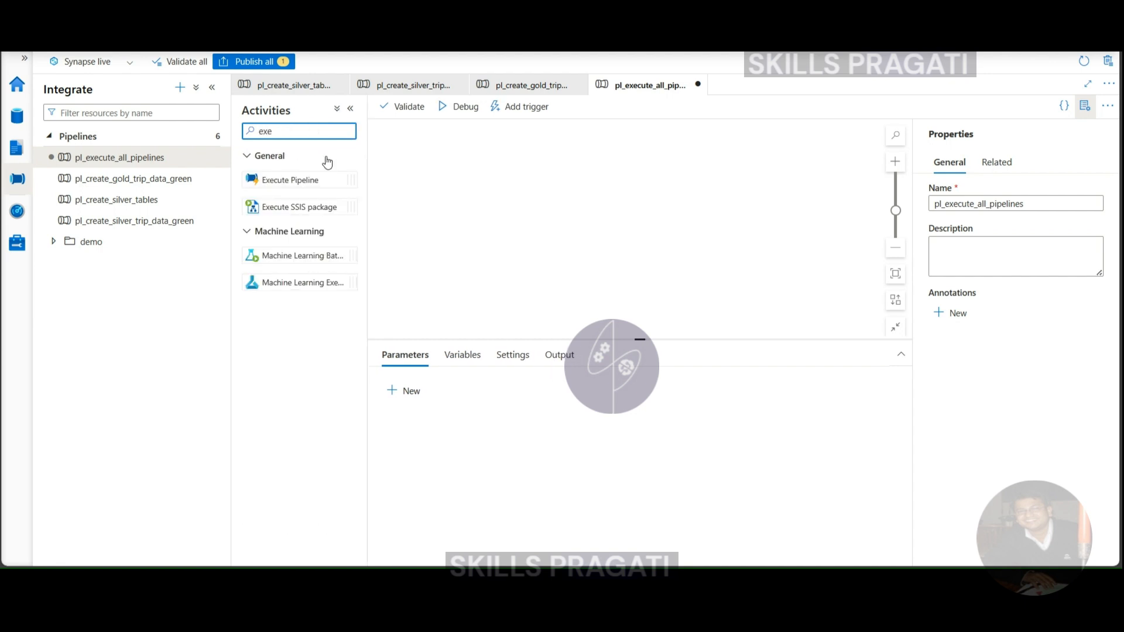
left_click_drag(305, 180, 535, 167)
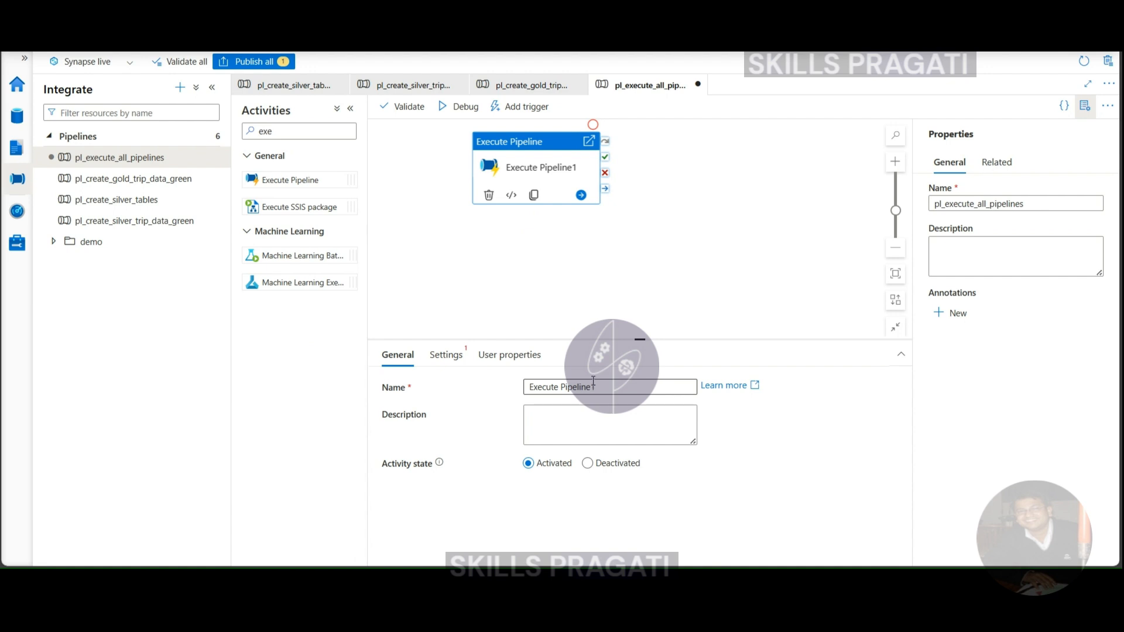
left_click_drag(592, 380, 560, 384)
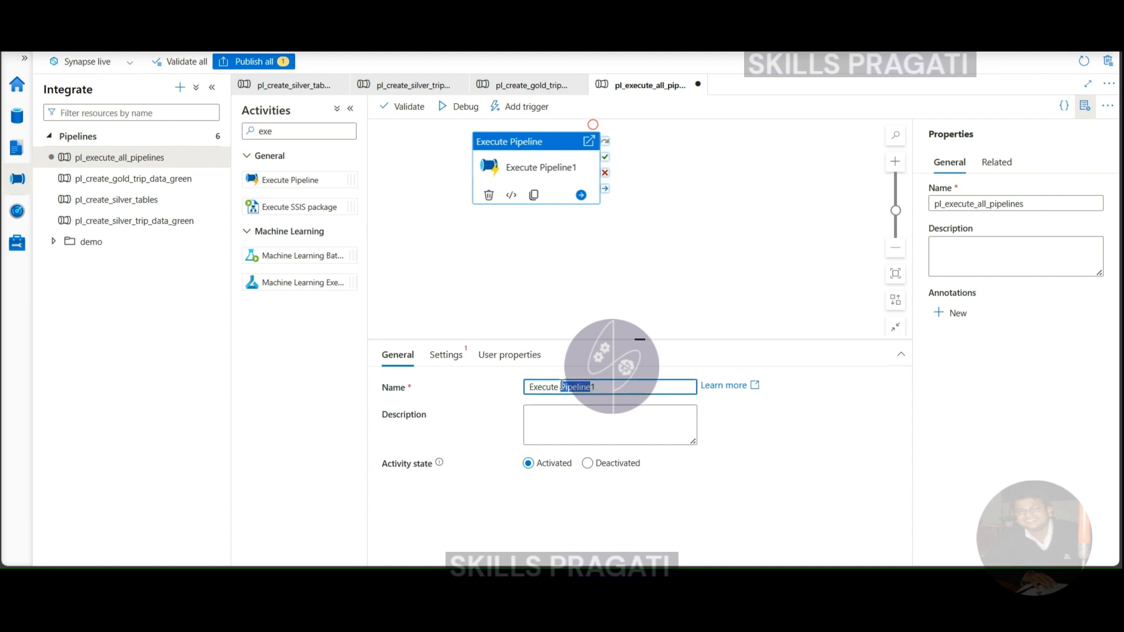
type("Create Silver Tables")
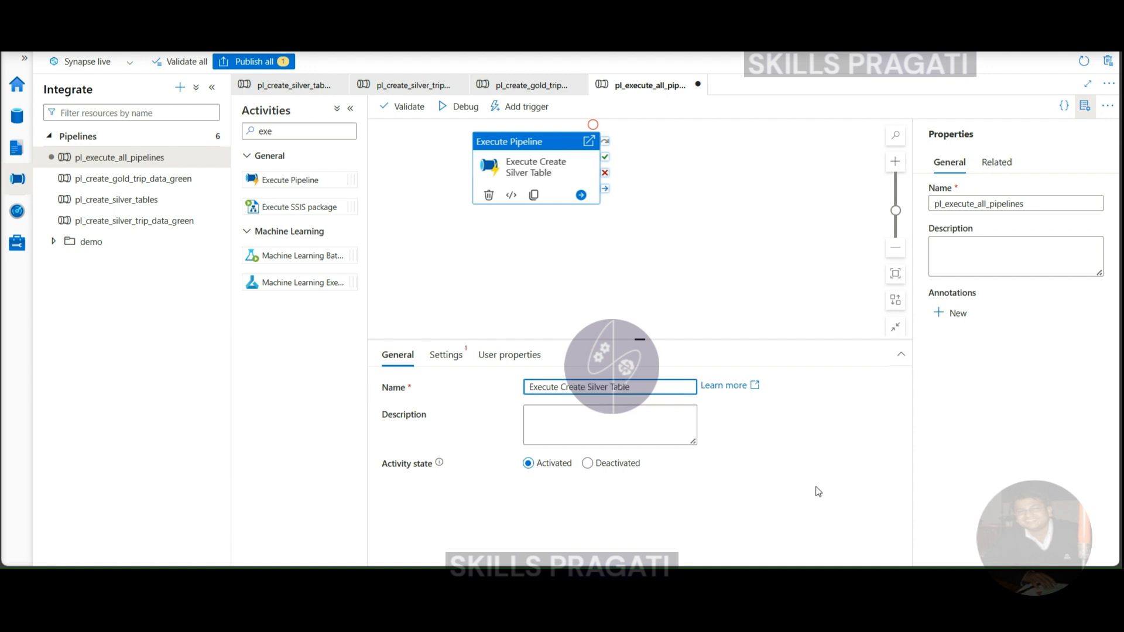
- Set the invoked pipeline of the Execute Create Silver Table activity to pl_create_silver_tables
left_click(445, 355)
left_click(654, 390)
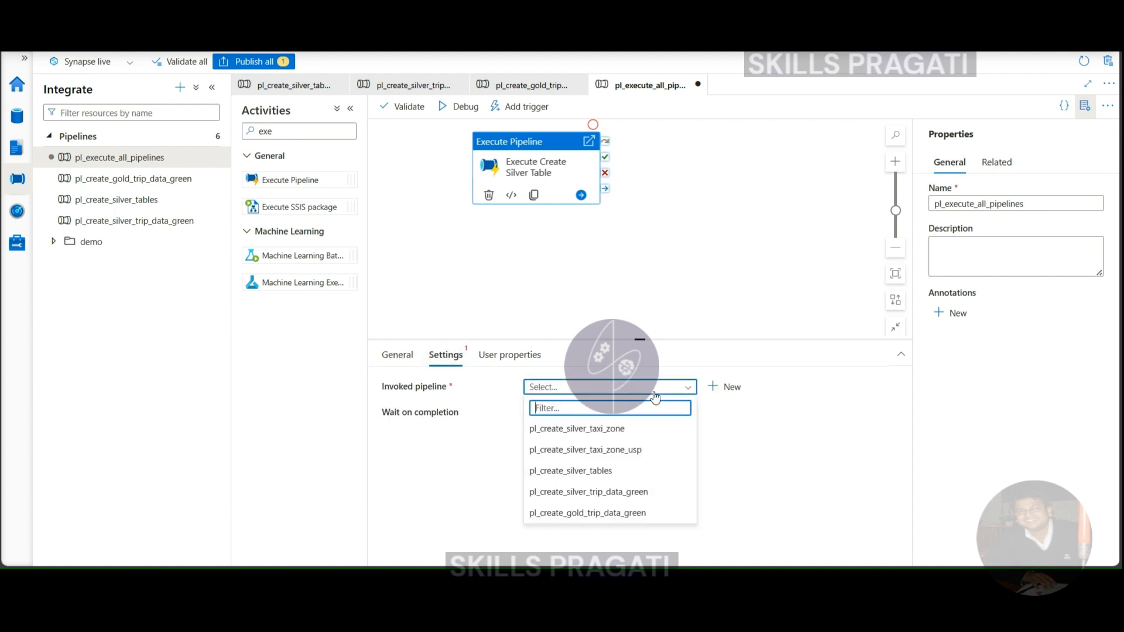
left_click(588, 470)
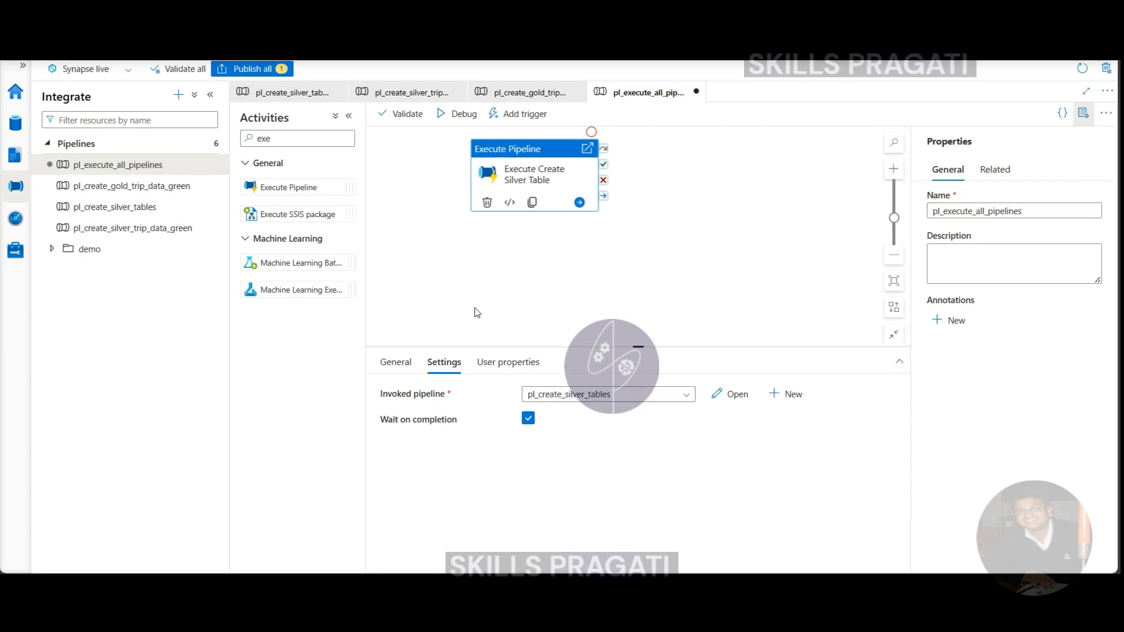
- Add a second Execute Pipeline activity to pl_execute_all_pipelines and name it Execute Create Silver Trip Data Green
left_click(151, 229)
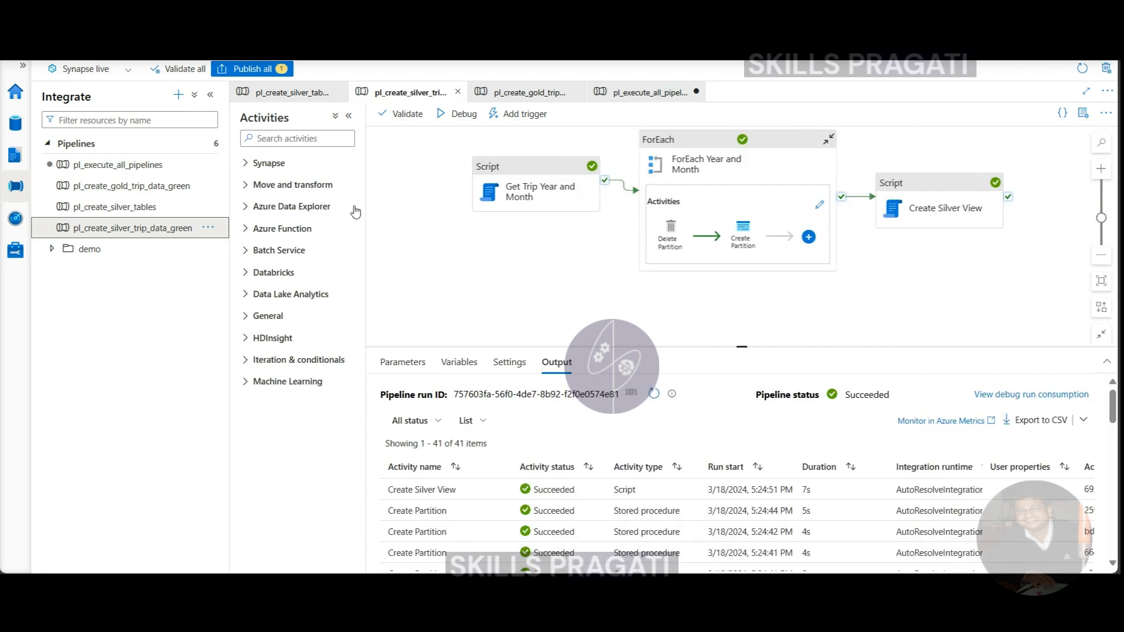
left_click(626, 97)
left_click_drag(292, 188, 695, 155)
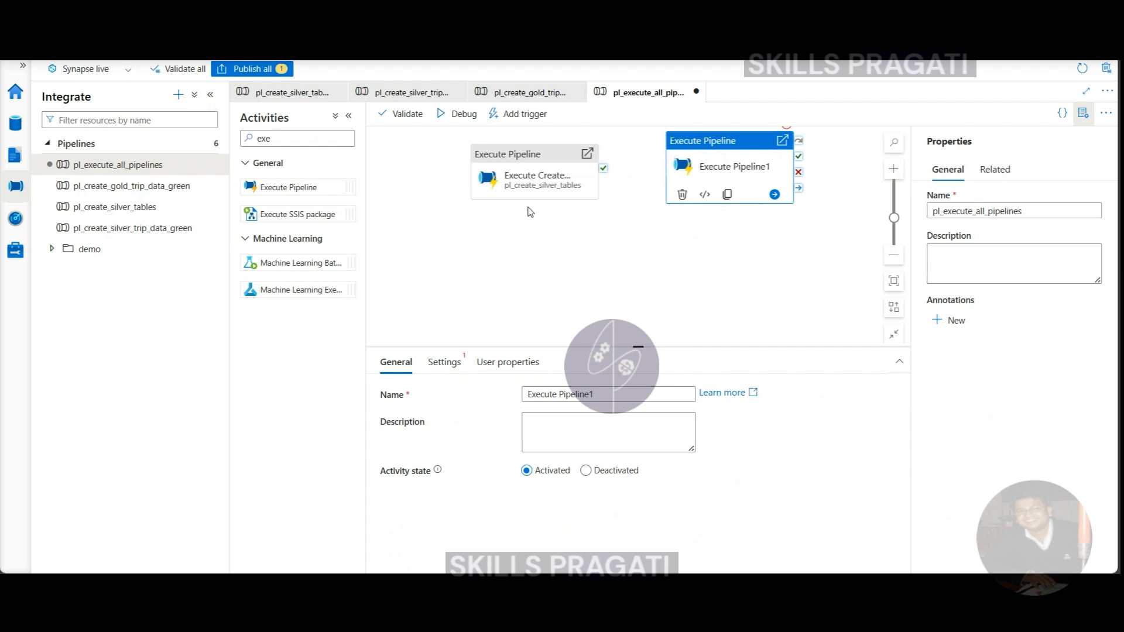
left_click(585, 393)
triple_click(585, 393)
double_click(585, 393)
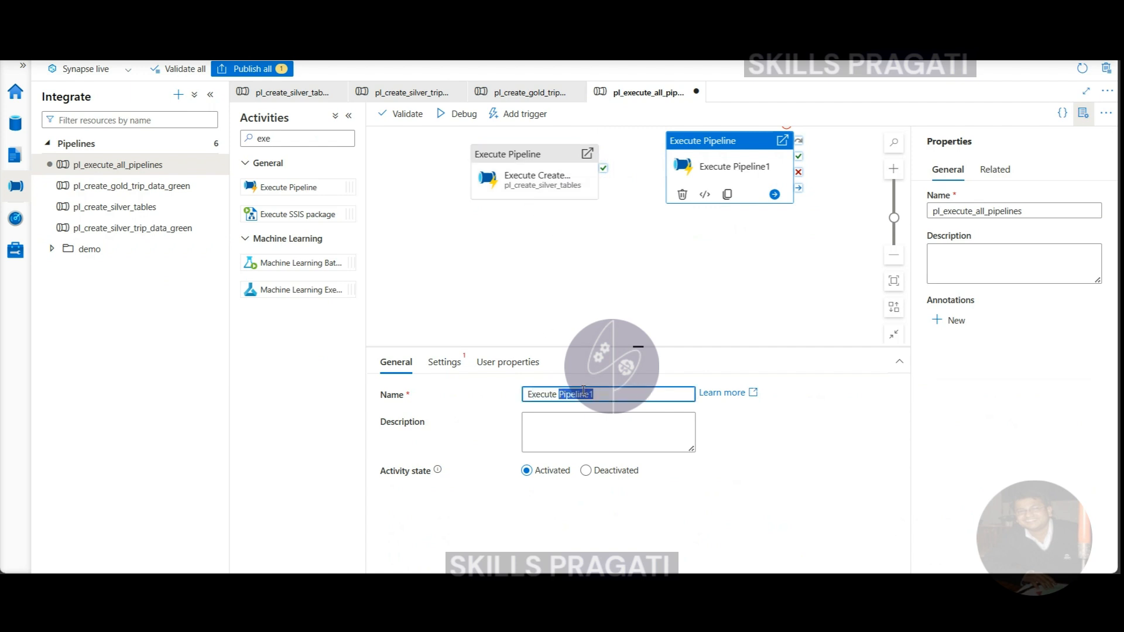
type("Create Silver Tri")
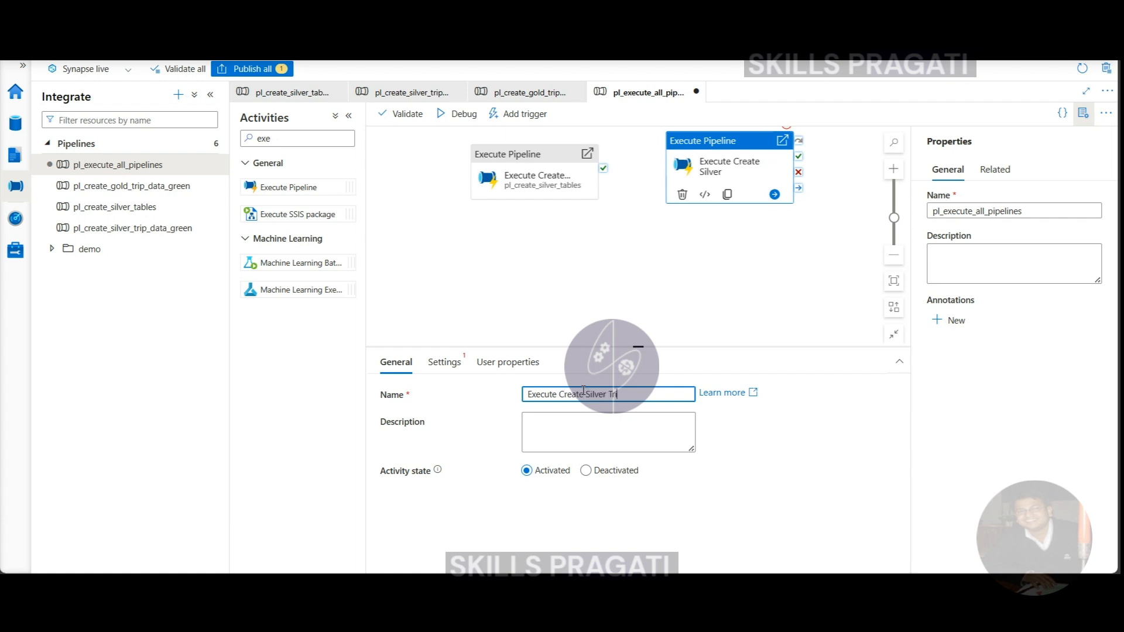
type("p Data Green")
- Set the invoked pipeline of the silver trip data activity to pl_create_silver_trip_data_green
left_click(444, 361)
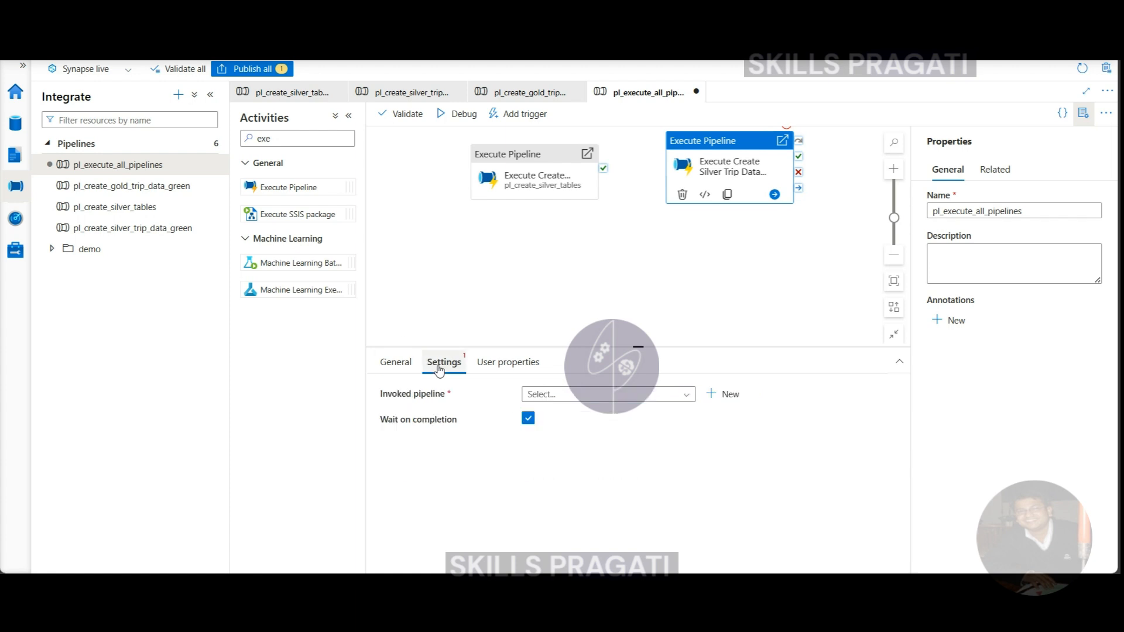
left_click(637, 400)
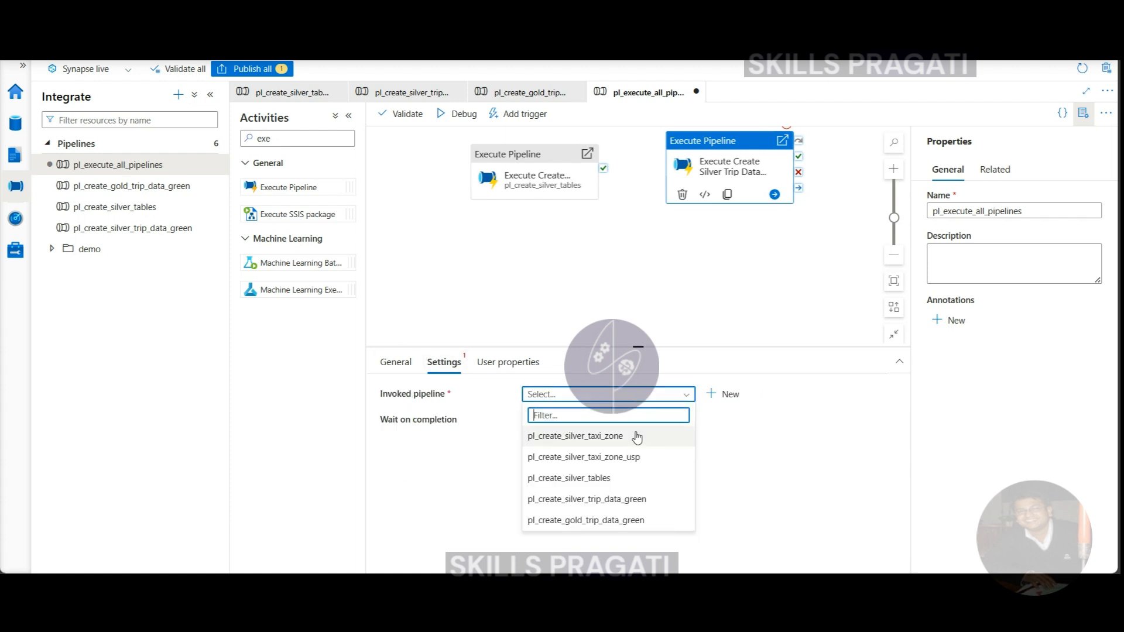
left_click(619, 497)
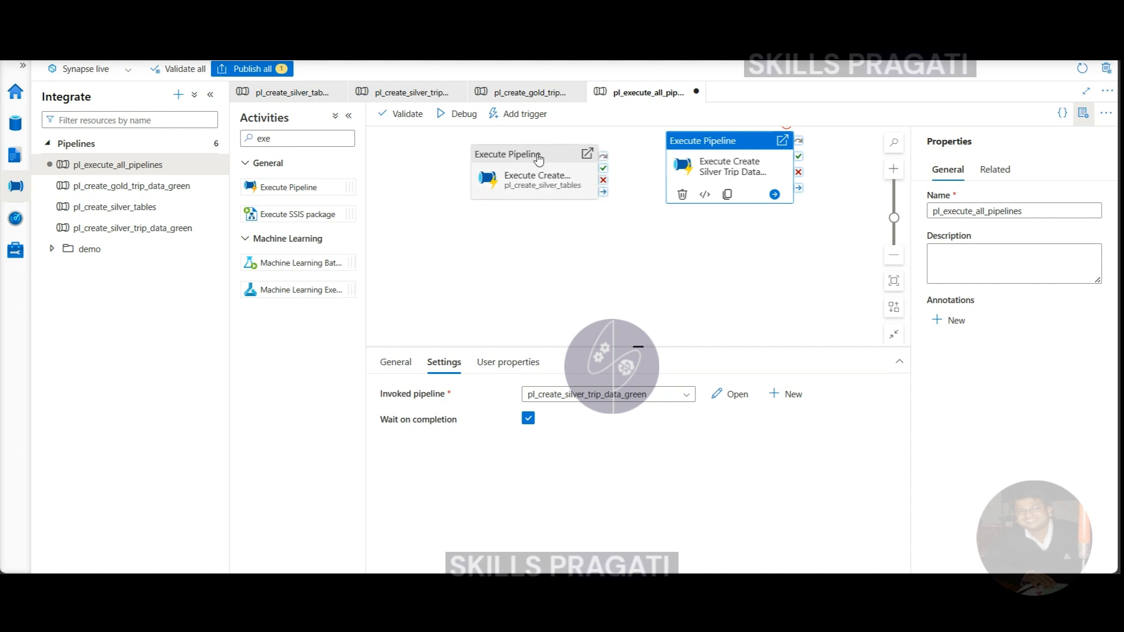
- Add a third Execute Pipeline activity below the silver trip data one and name it Execute Create Gold Trip Data Green
left_click_drag(279, 183, 797, 268)
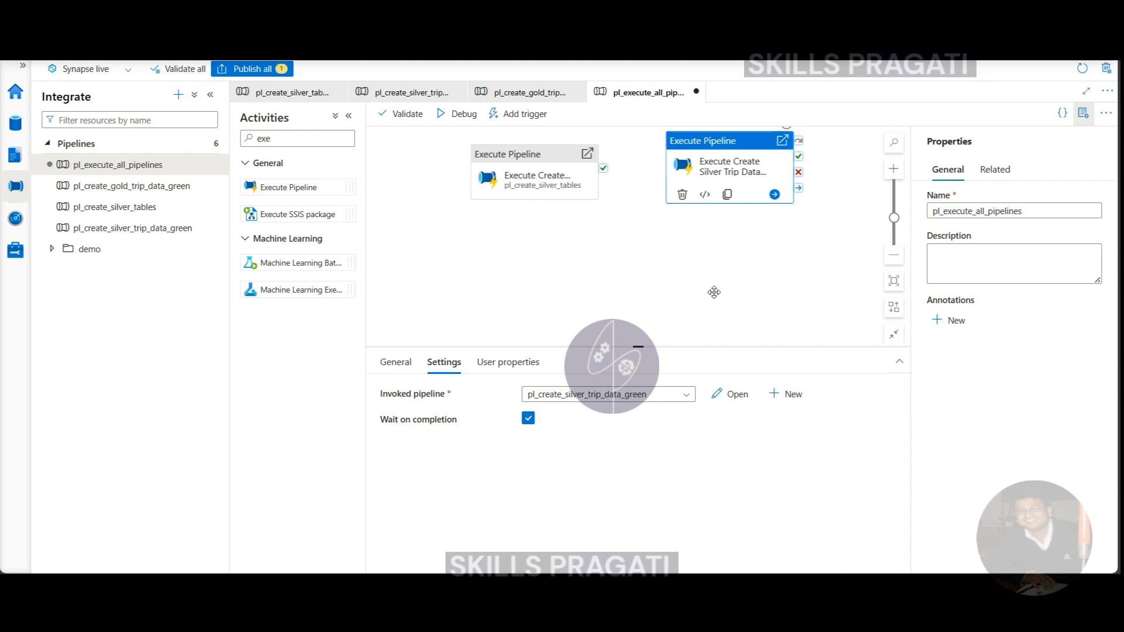
left_click(599, 393)
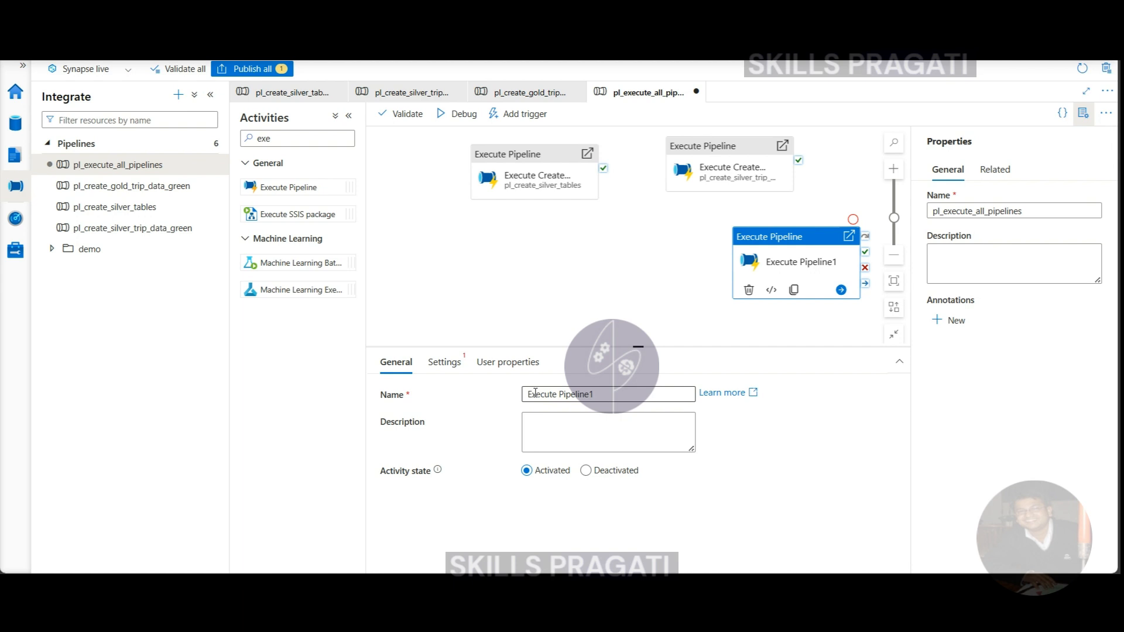
double_click(572, 396)
type("Cre")
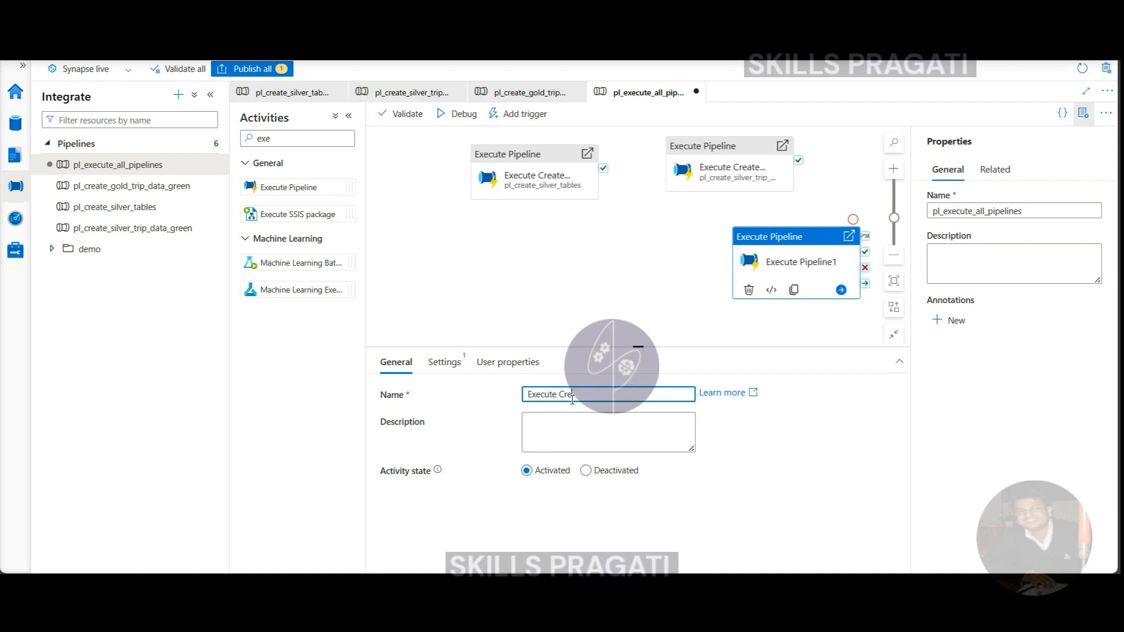
type("ate Gold Trip Data Green")
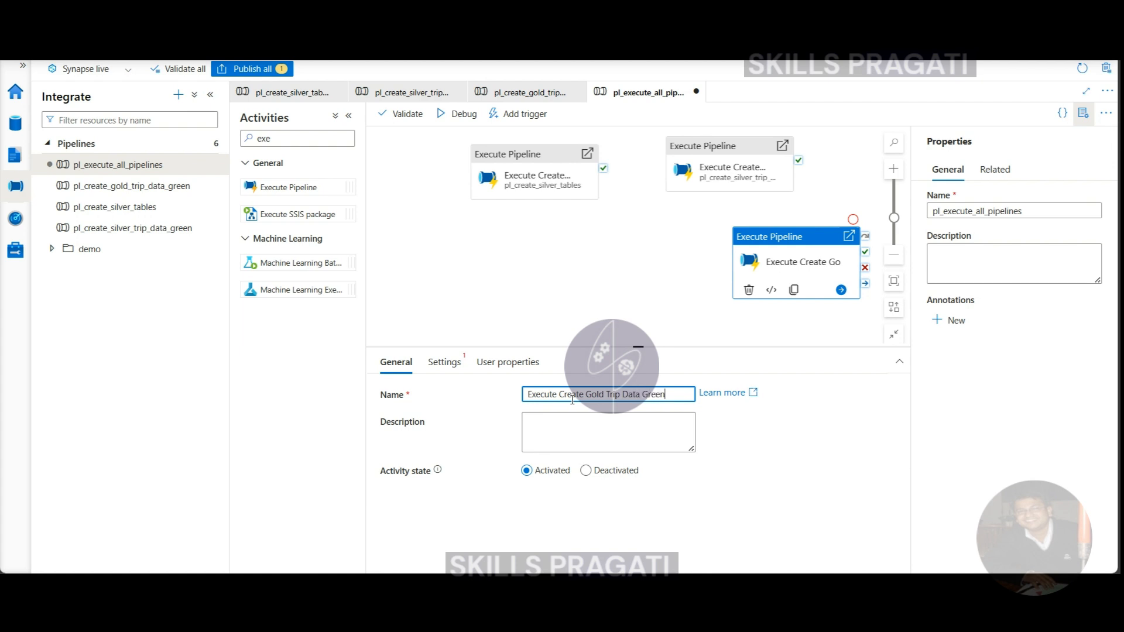
- Set the invoked pipeline of the gold trip data activity to pl_create_gold_trip_data_green
left_click(444, 362)
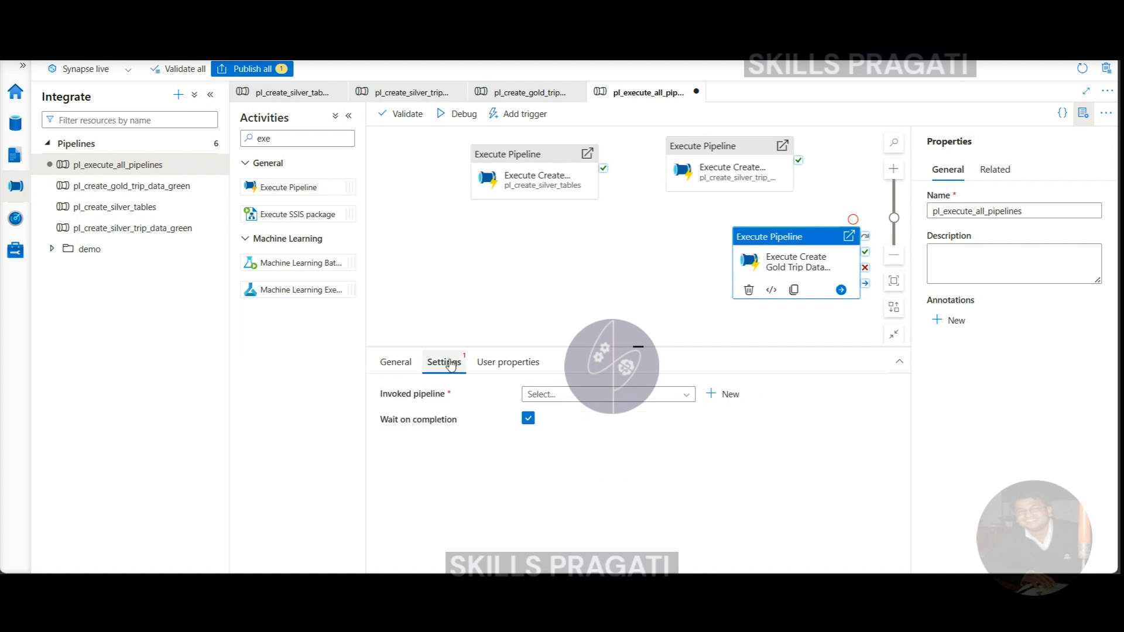
left_click(657, 404)
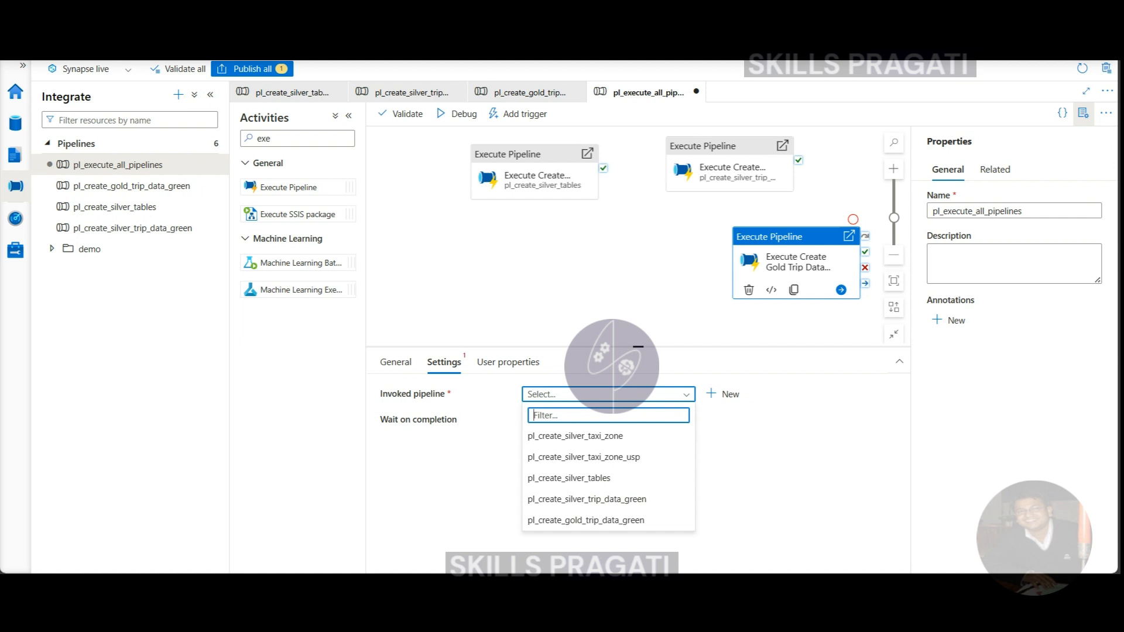
left_click(601, 397)
left_click(601, 398)
left_click(585, 520)
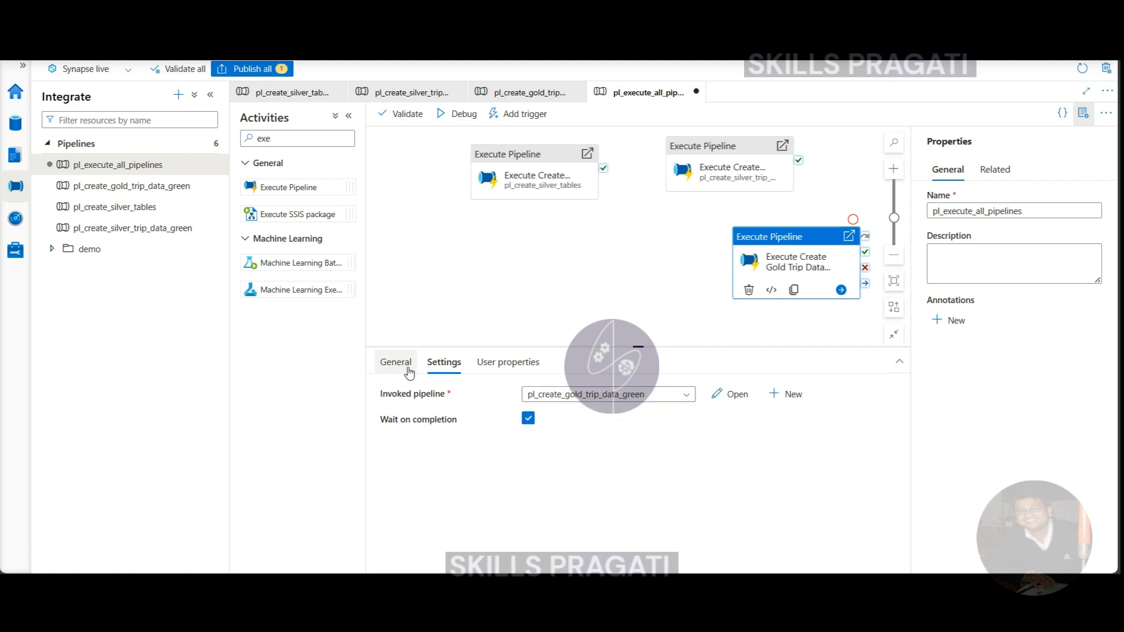
- Place the silver trip data activity below the silver tables one and connect both on success to the gold trip data activity
left_click(382, 364)
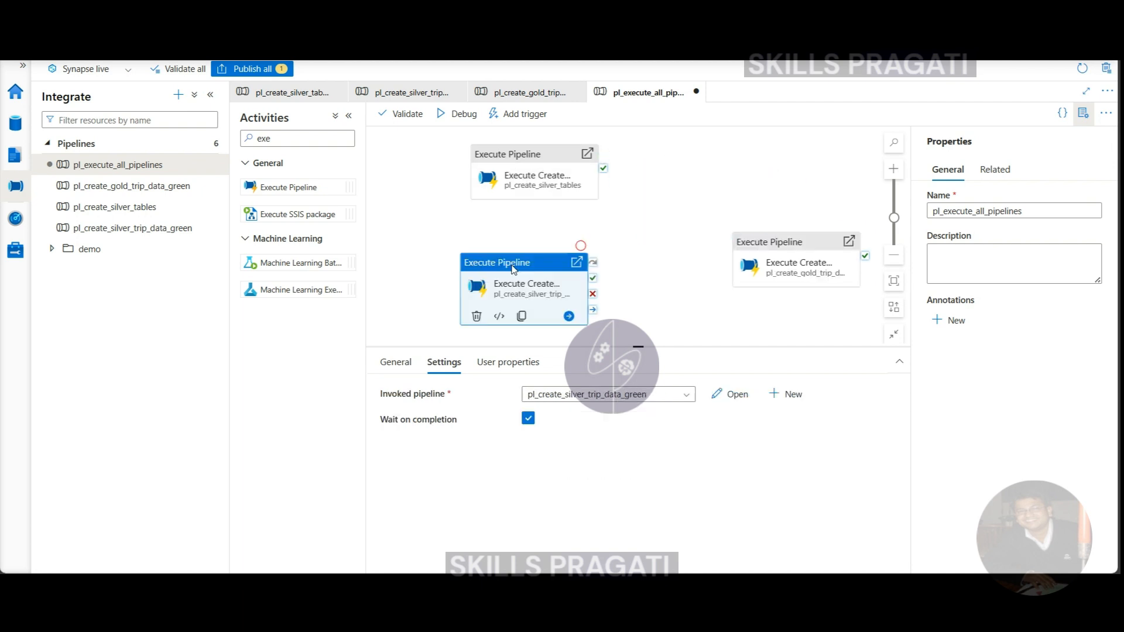
left_click(528, 156)
left_click_drag(587, 168, 756, 251)
left_click_drag(592, 282, 726, 263)
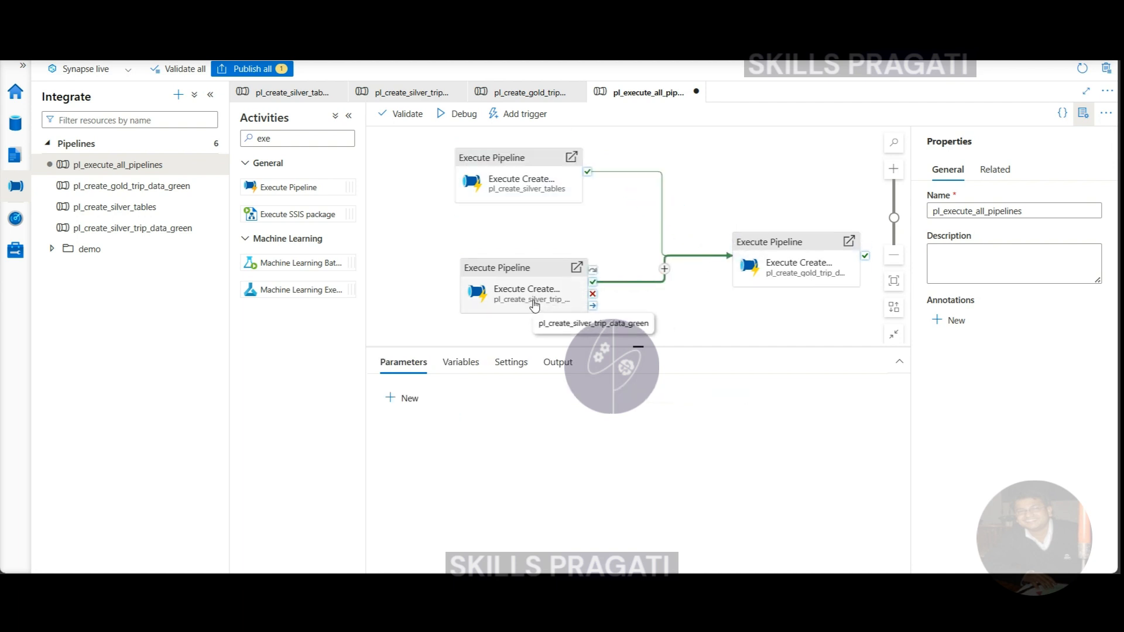
- Start a debug run of pl_execute_all_pipelines and enlarge the area showing its run output
left_click(446, 126)
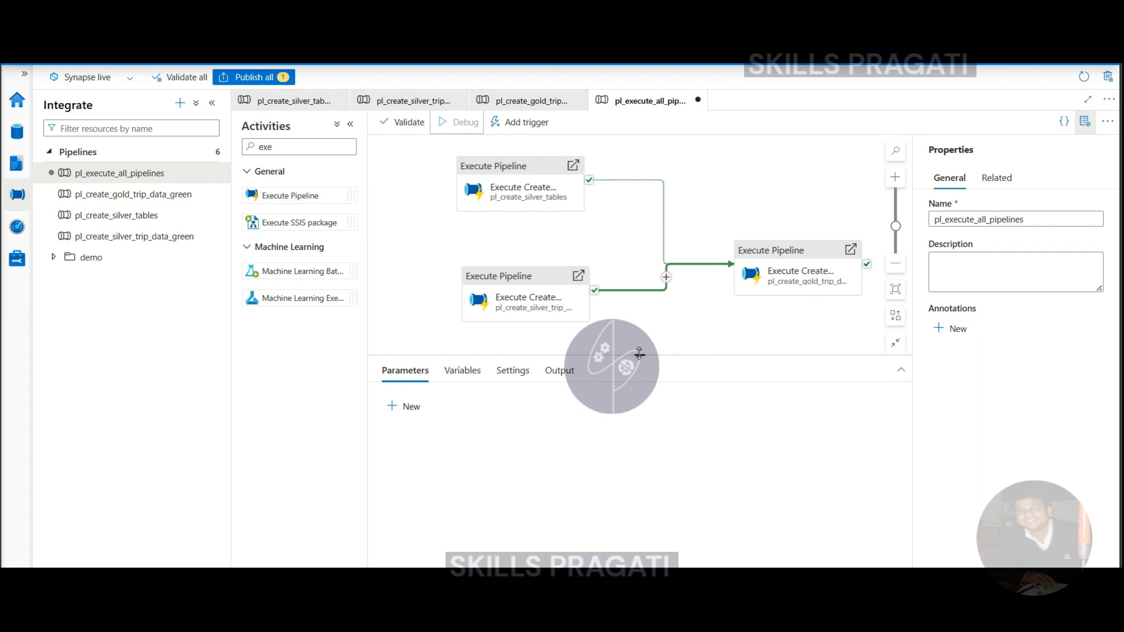
left_click_drag(639, 353, 640, 273)
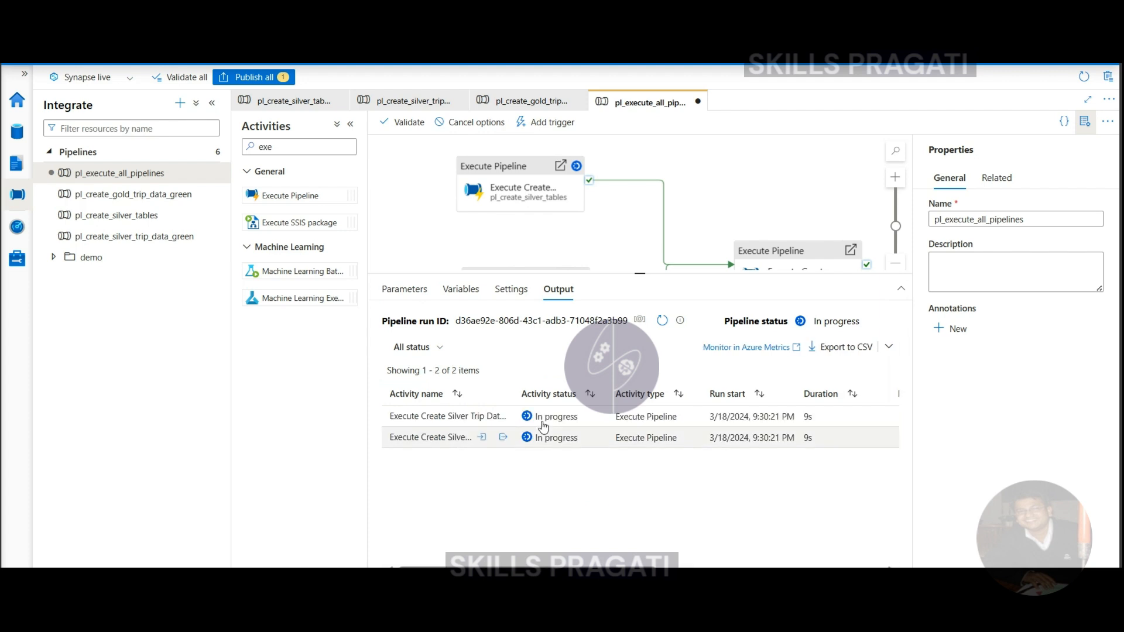
- Inspect the child run of pl_create_silver_trip_data_green through the silver trip data activity's output, and return to pl_execute_all_pipelines
mouse_move(530, 418)
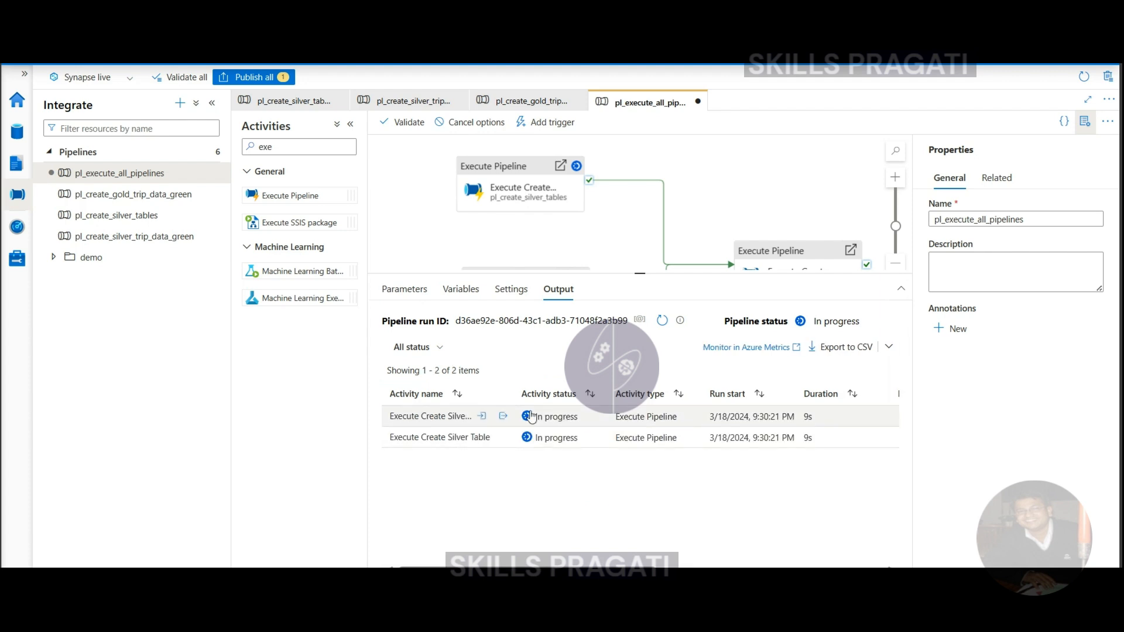
left_click(503, 418)
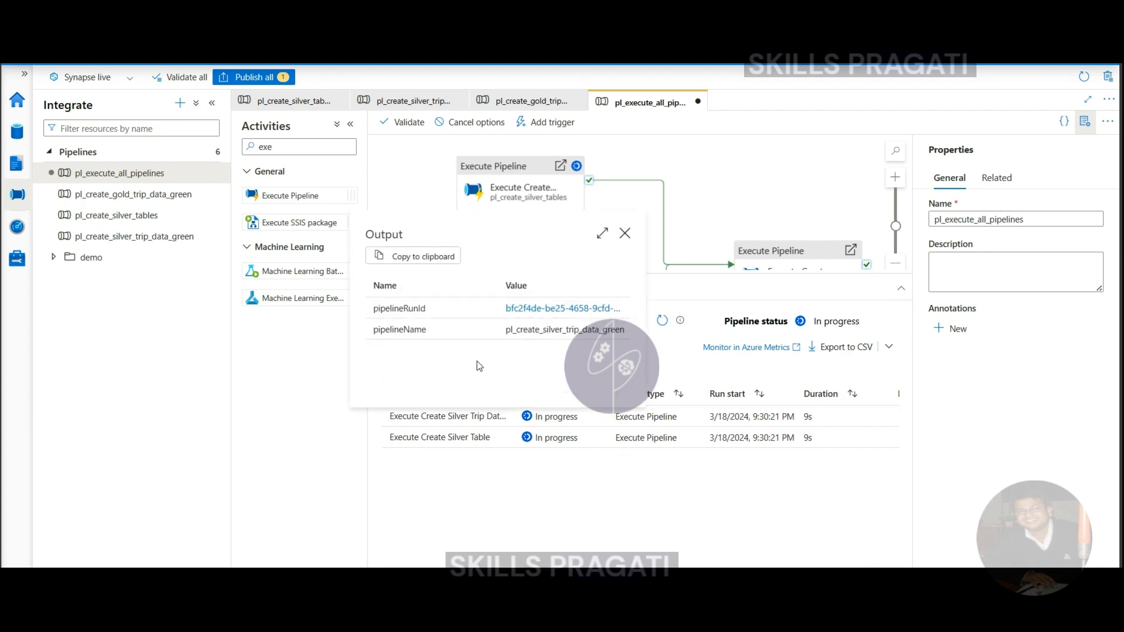
left_click(560, 310)
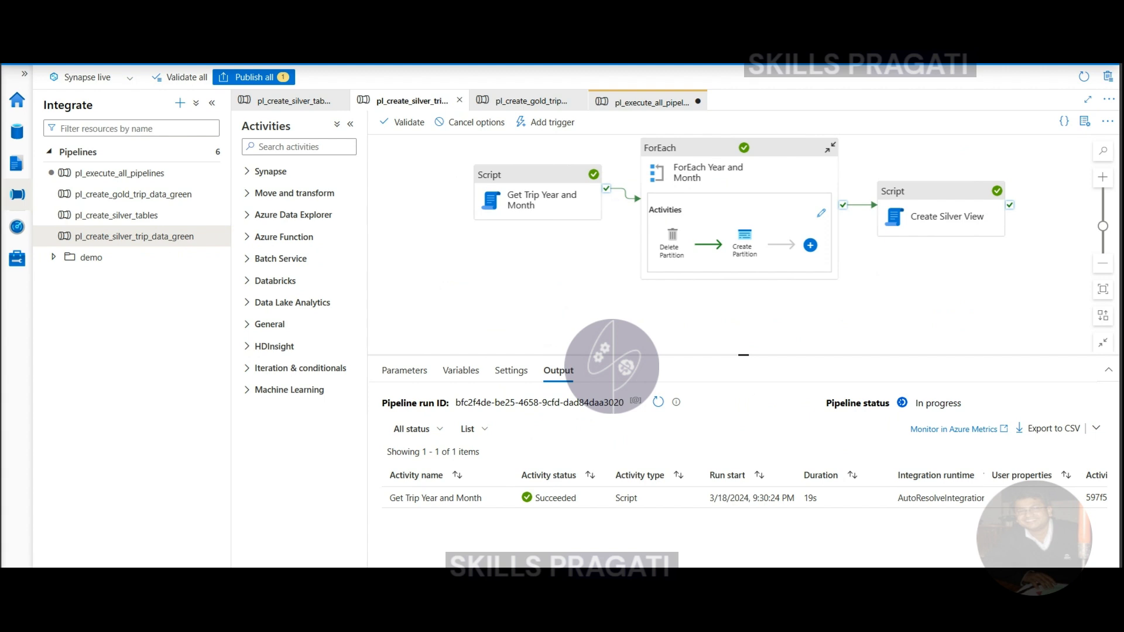
left_click_drag(744, 355, 746, 280)
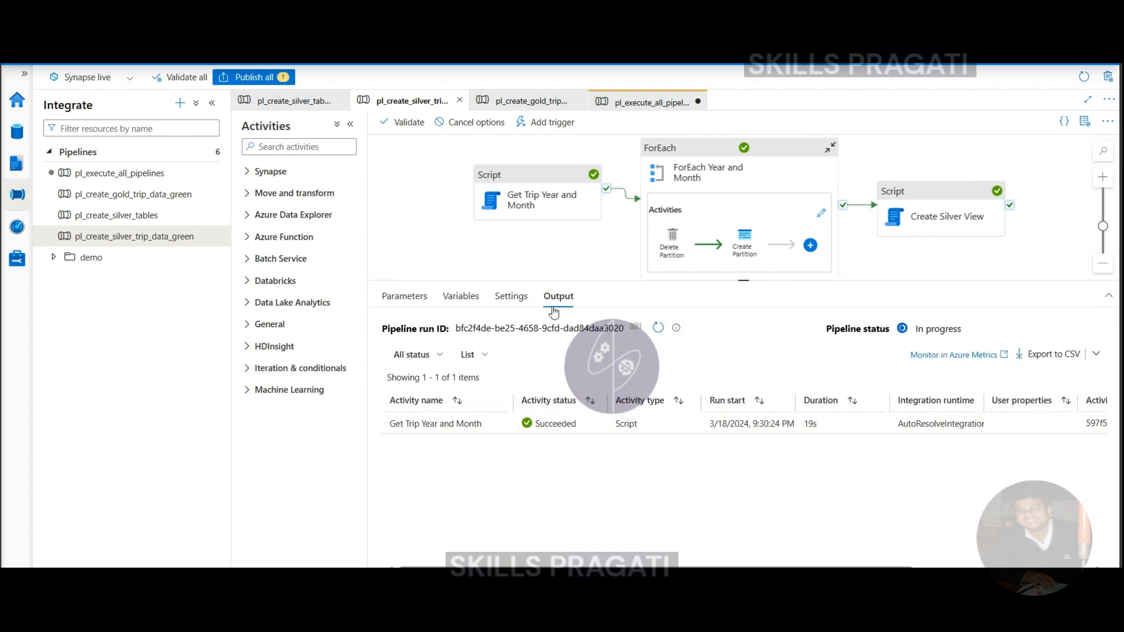
left_click(631, 106)
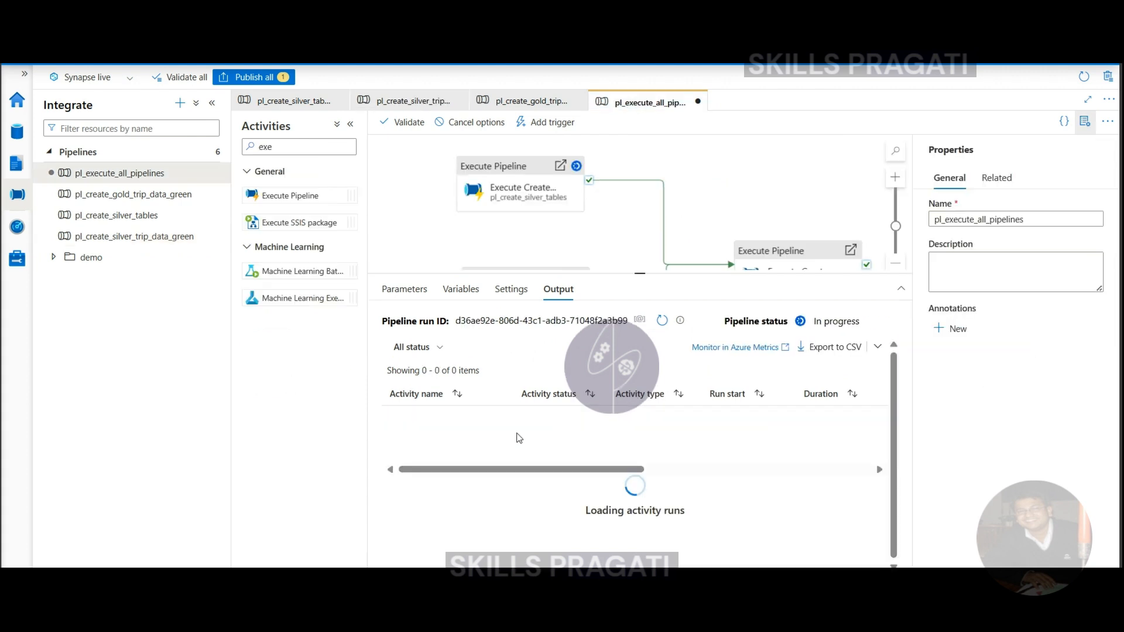